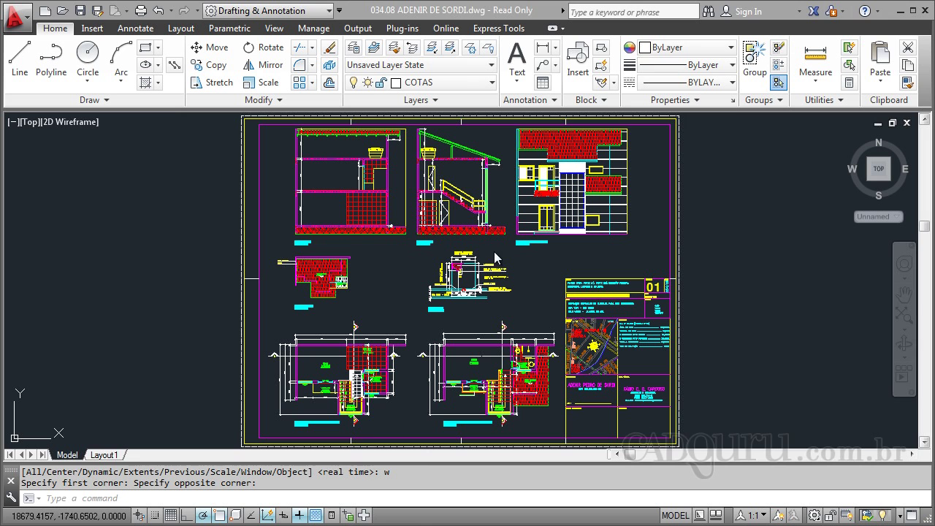
Step: Examine the staircase in the ground-floor and upper-floor plans, including step numbering, dimensions and landing
scroll(347, 430, "up", 5)
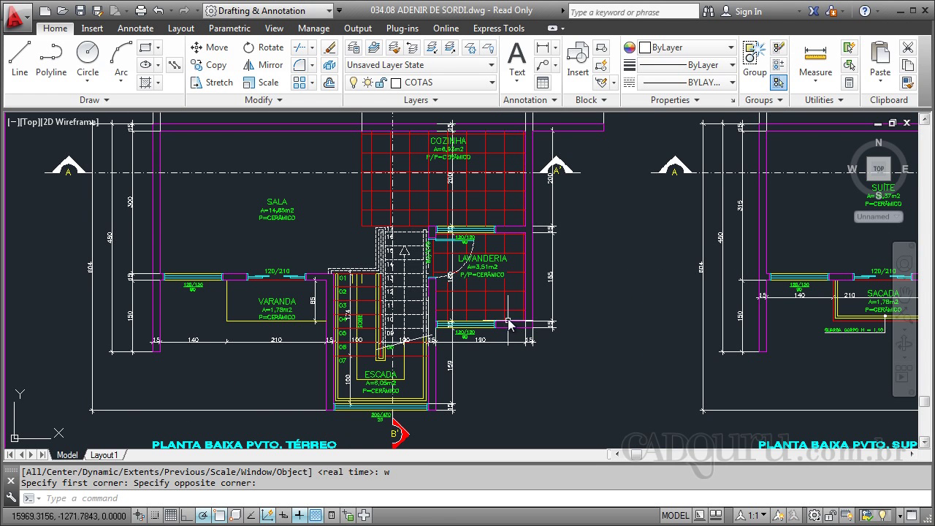
type("p")
key("Return")
mouse_move(562, 333)
left_mouse_down()
mouse_move(449, 272)
mouse_move(295, 306)
mouse_move(541, 310)
mouse_move(663, 300)
left_mouse_up()
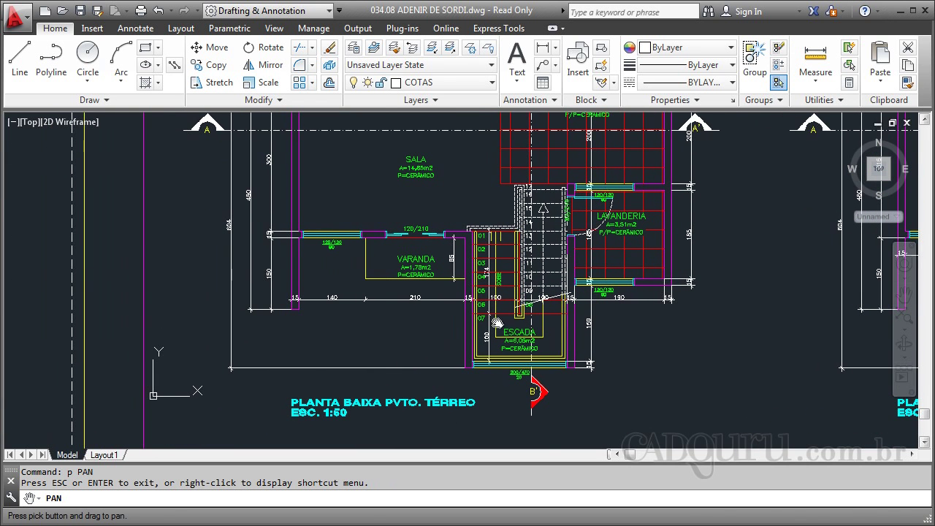
scroll(528, 285, "up", 2)
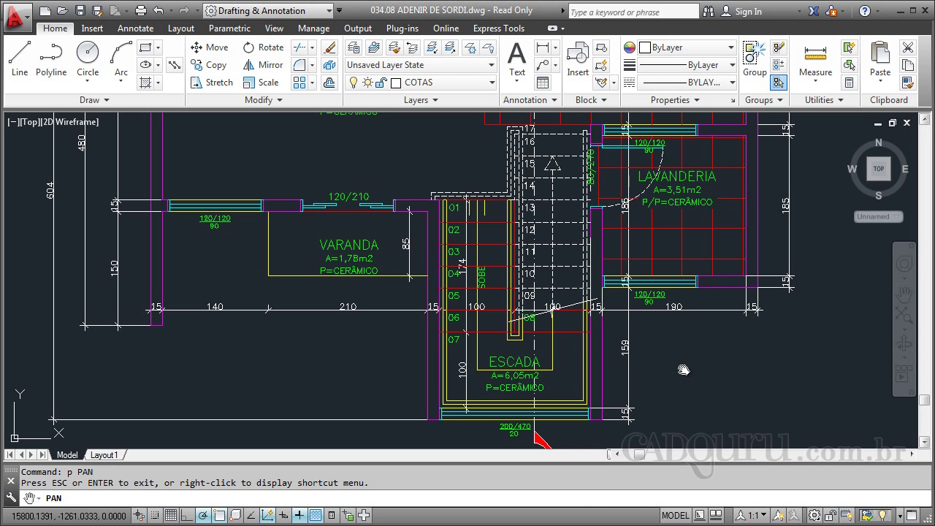
left_click_drag(711, 375, 358, 371)
left_click_drag(750, 353, 291, 330)
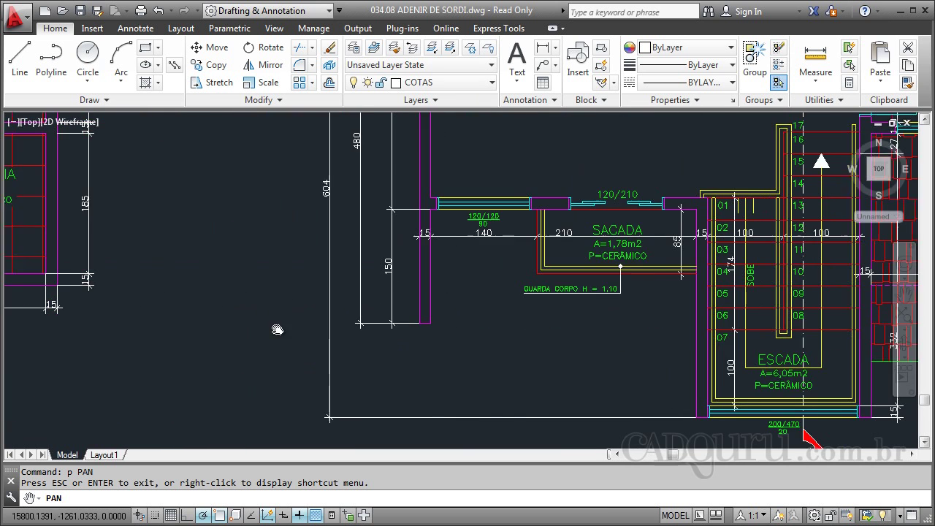
left_click_drag(787, 344, 509, 351)
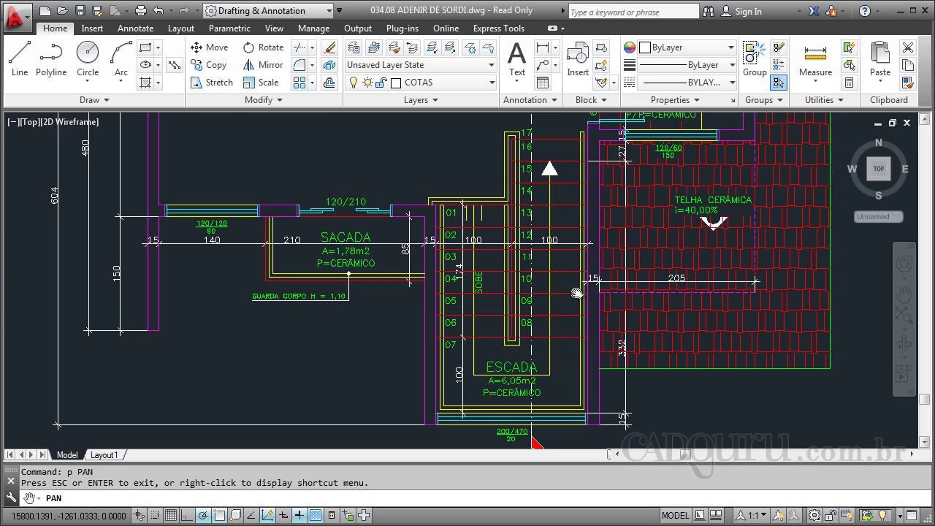
scroll(602, 278, "down", 2)
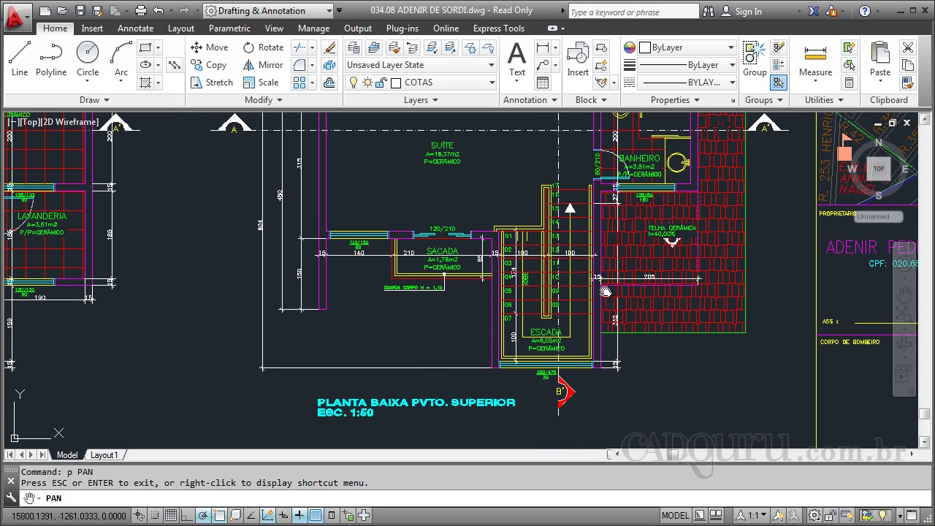
scroll(605, 291, "down", 2)
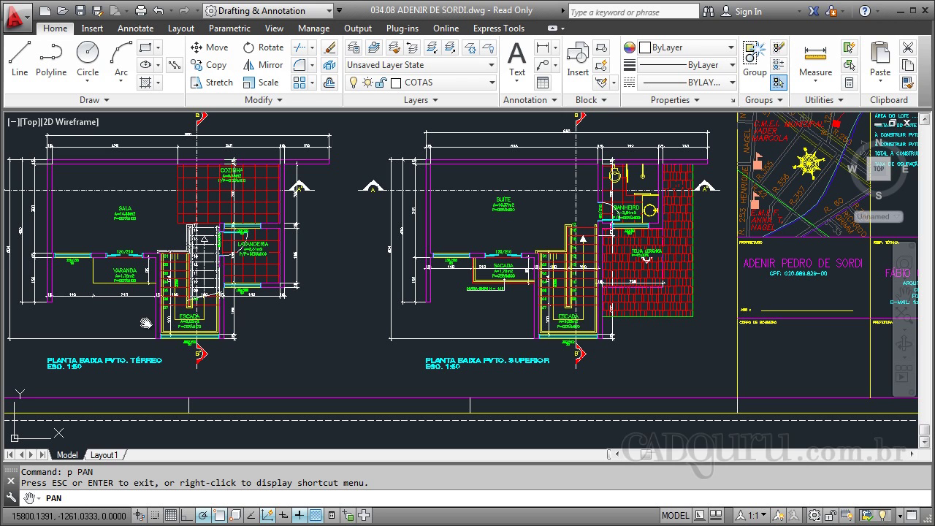
Step: Regenerate the drawing to refresh the dashed lines of the separate ground-floor stair detail
mouse_move(455, 328)
left_mouse_down()
mouse_move(230, 334)
mouse_move(65, 371)
left_mouse_up()
scroll(192, 394, "down", 7)
scroll(422, 309, "up", 2)
scroll(422, 309, "up", 10)
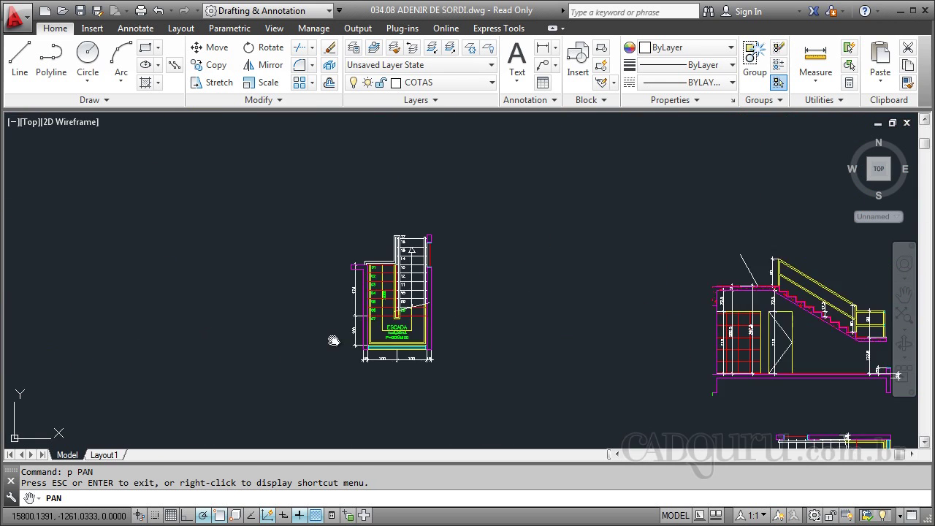
left_click_drag(536, 356, 546, 370)
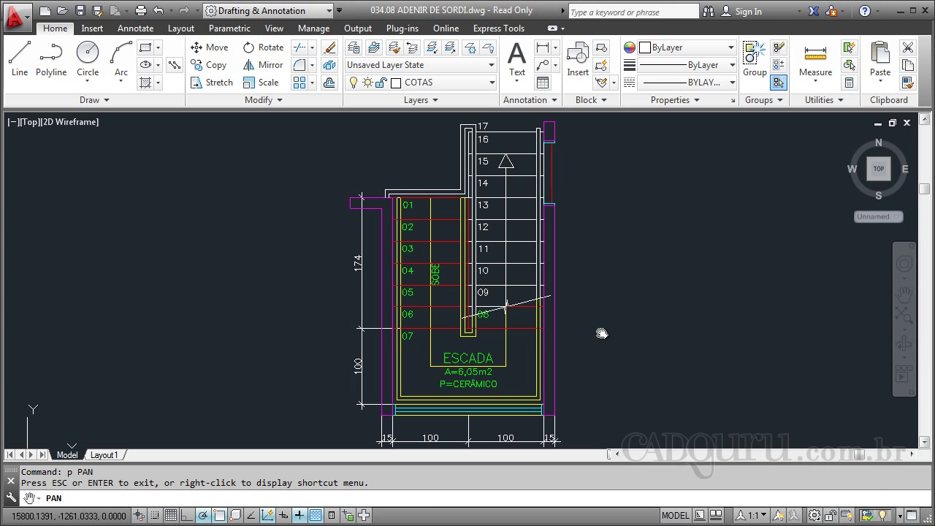
key("Escape")
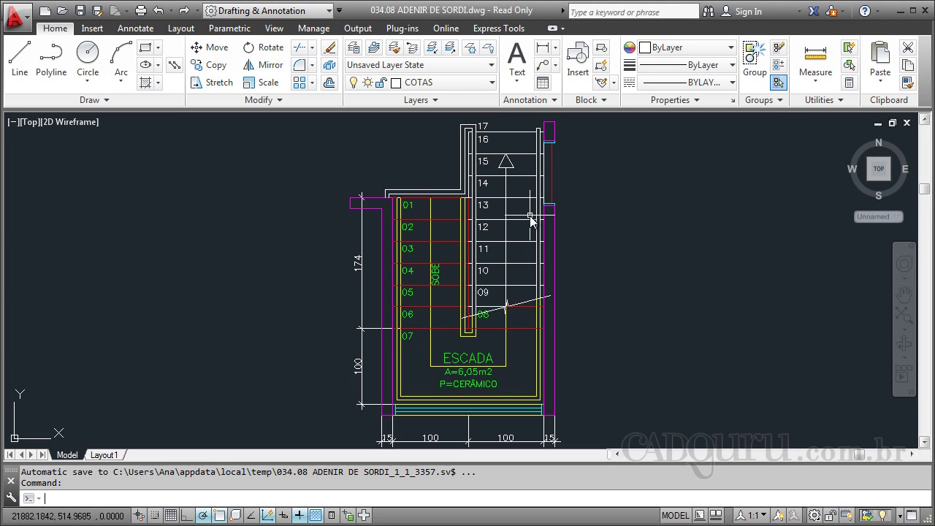
key("Return")
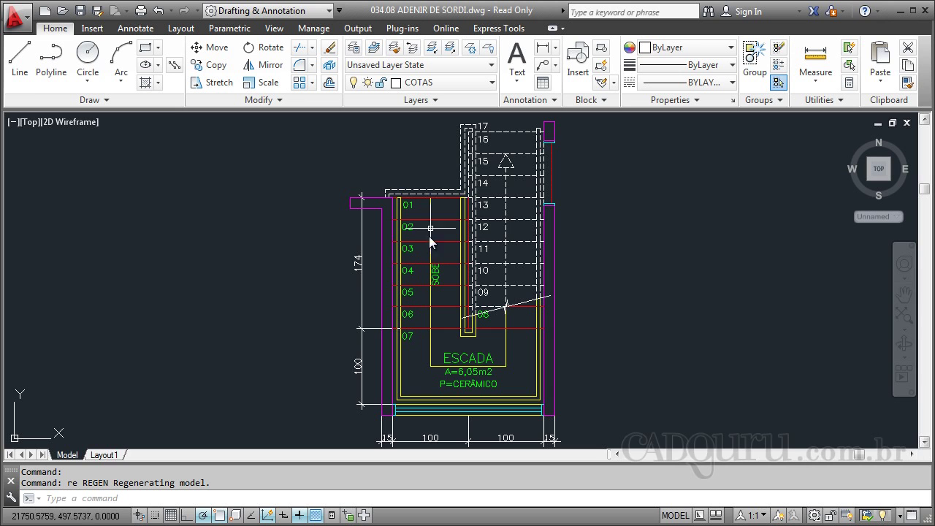
Step: Examine the break line, numbered steps and dashed upper flight in the separate ground-floor stair detail
scroll(423, 255, "up", 2)
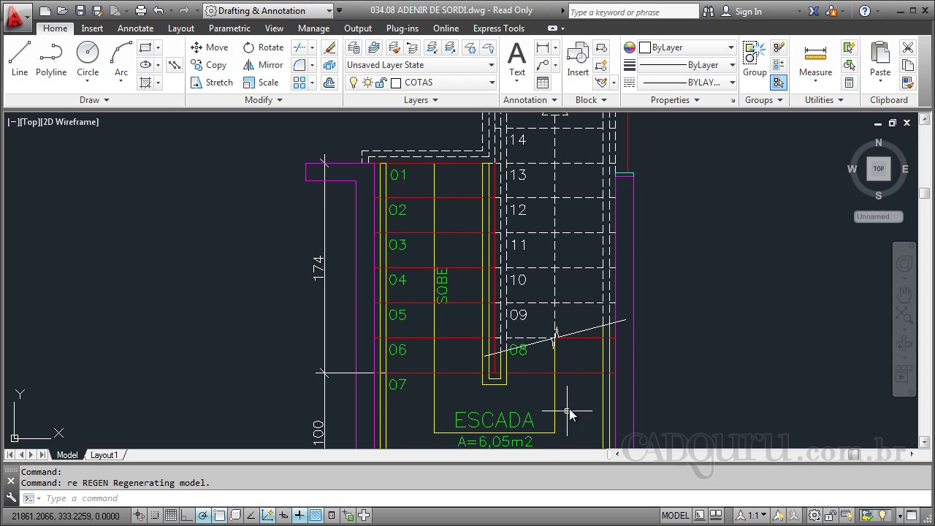
scroll(526, 334, "down", 2)
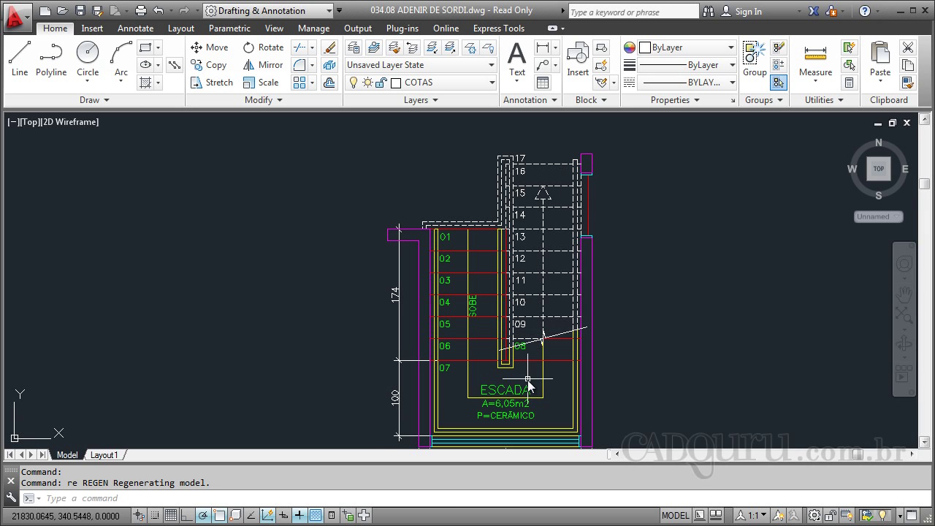
scroll(528, 375, "up", 2)
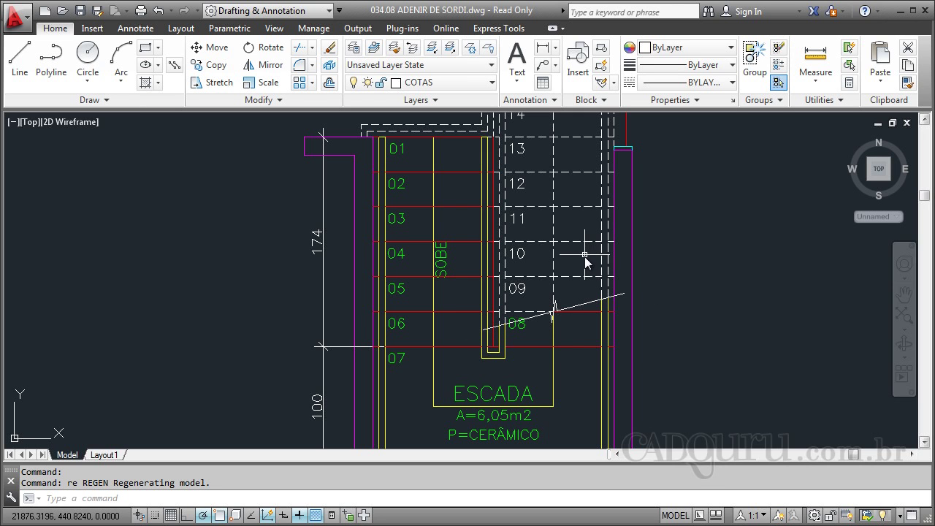
scroll(594, 278, "down", 2)
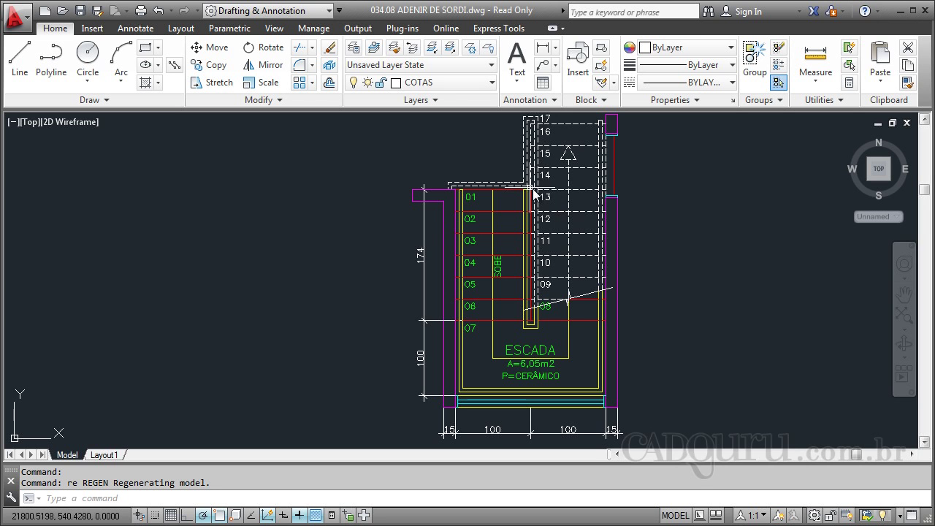
Step: Compare how the stair is drawn in the ground-floor plan, the upper-floor plan and the separate stair detail
scroll(689, 220, "down", 8)
scroll(277, 388, "up", 3)
scroll(435, 409, "up", 3)
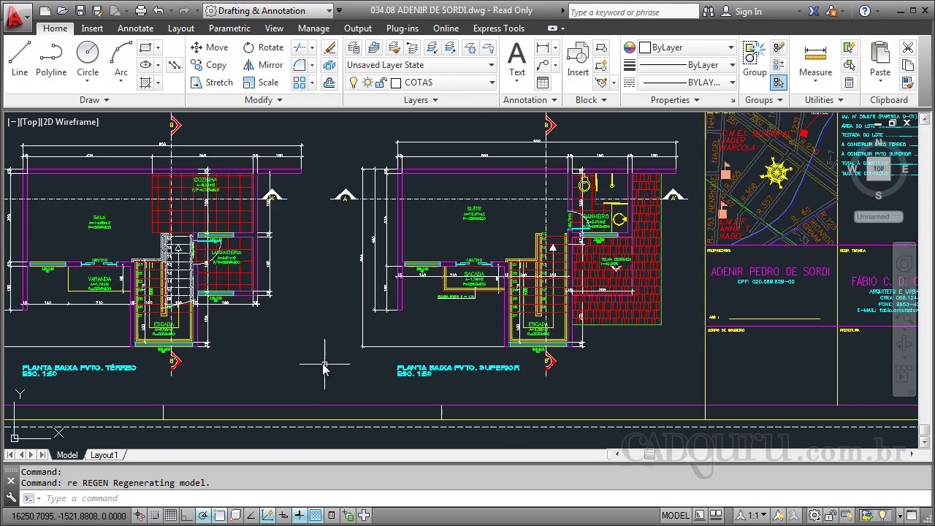
scroll(93, 280, "up", 3)
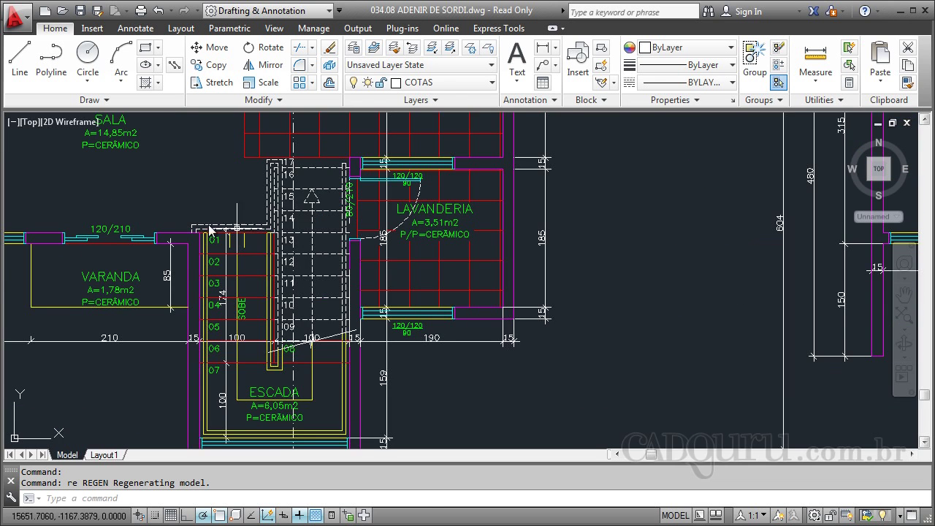
scroll(242, 226, "down", 3)
scroll(598, 238, "up", 3)
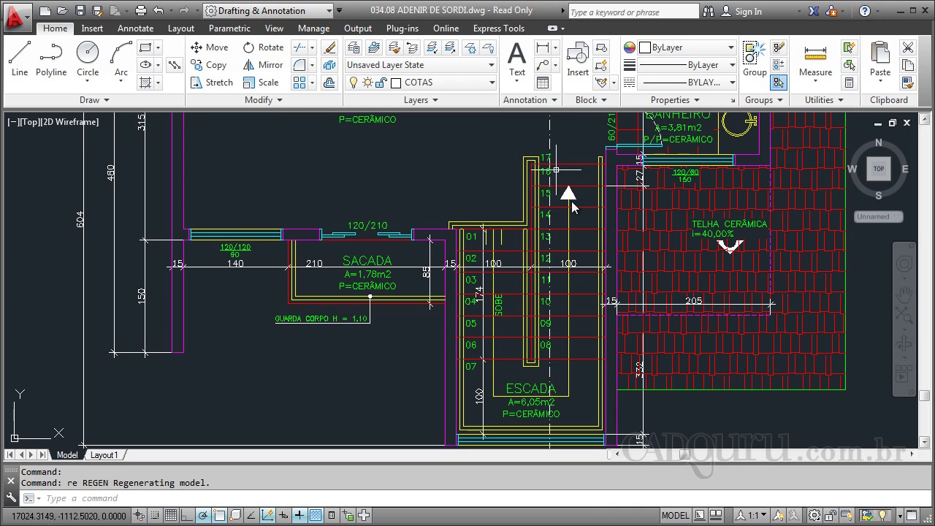
scroll(387, 236, "down", 6)
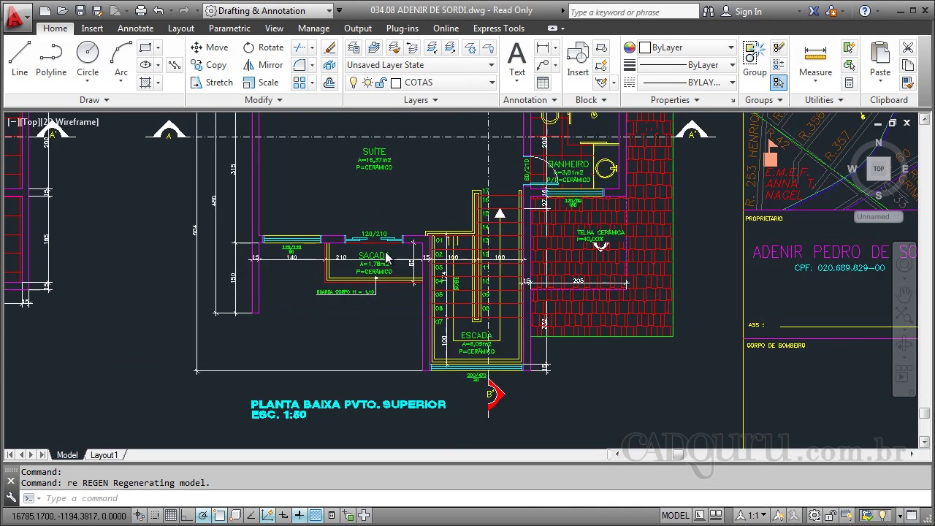
scroll(618, 212, "up", 6)
scroll(600, 175, "up", 2)
scroll(603, 177, "down", 3)
scroll(610, 180, "up", 3)
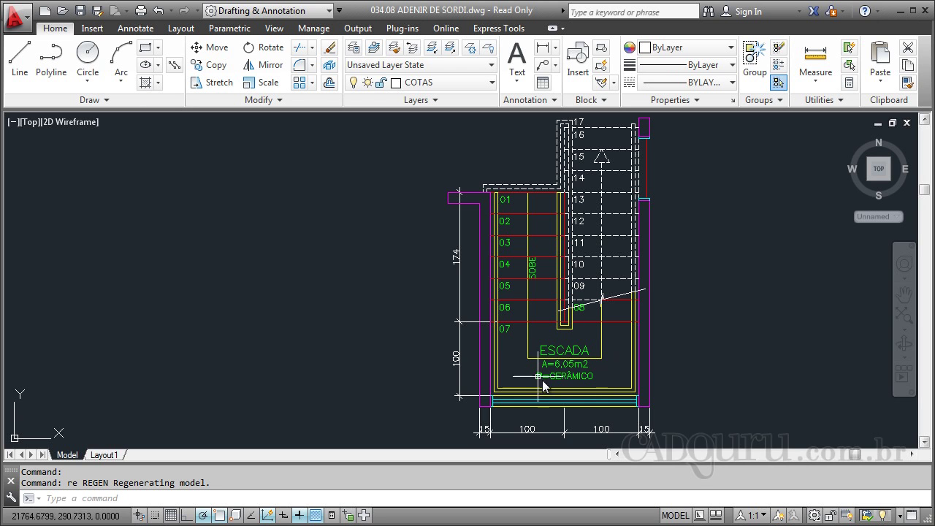
left_click(461, 307)
left_click(476, 394)
key("Escape")
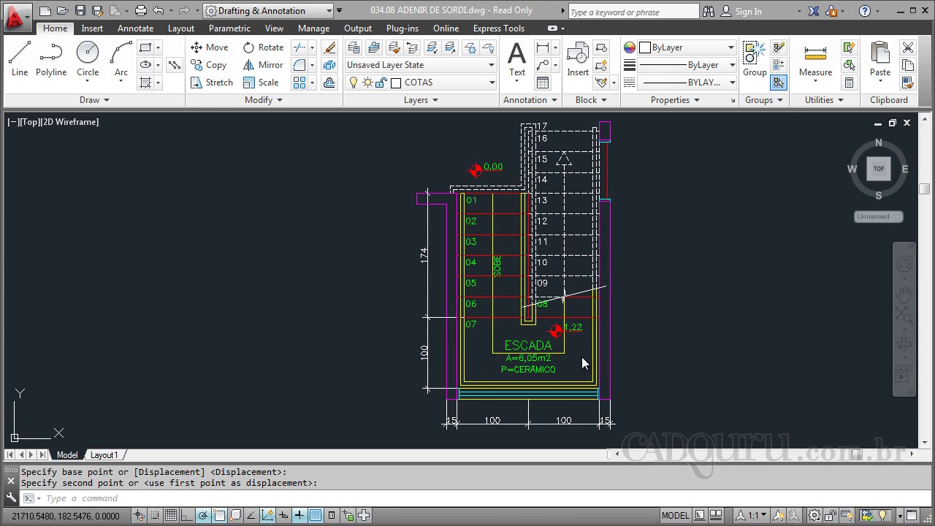
Step: Examine the level markers at the stair's start and landing, along with the SOBE direction line
scroll(457, 165, "up", 5)
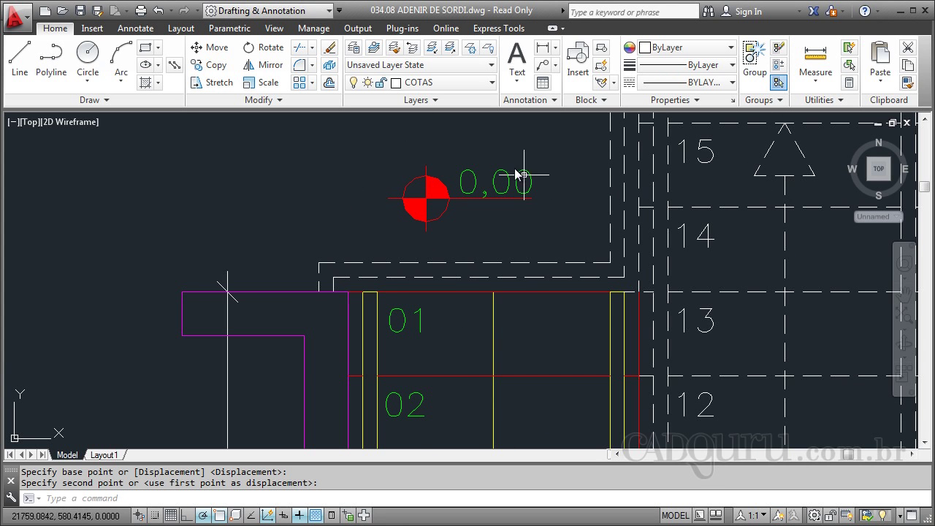
scroll(403, 190, "down", 2)
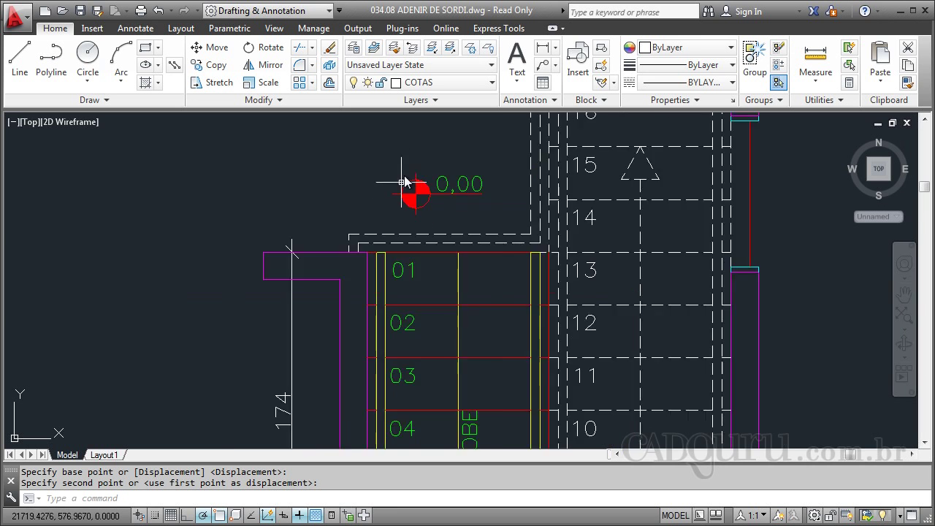
scroll(403, 190, "down", 4)
scroll(471, 299, "up", 6)
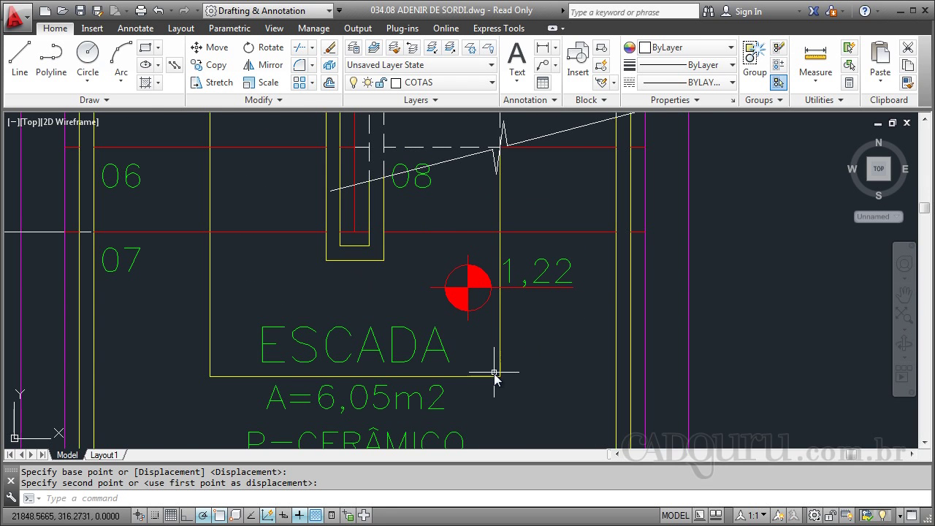
scroll(496, 372, "down", 5)
scroll(496, 373, "down", 2)
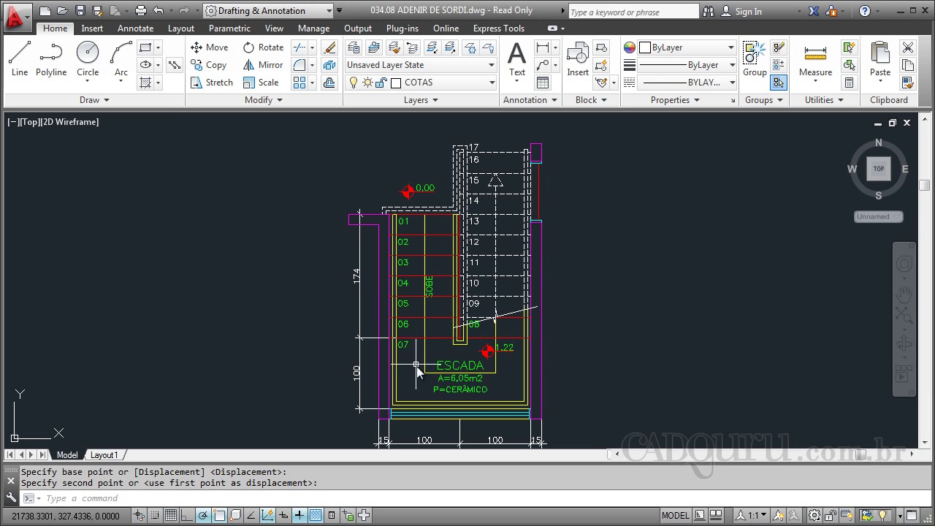
scroll(426, 291, "up", 4)
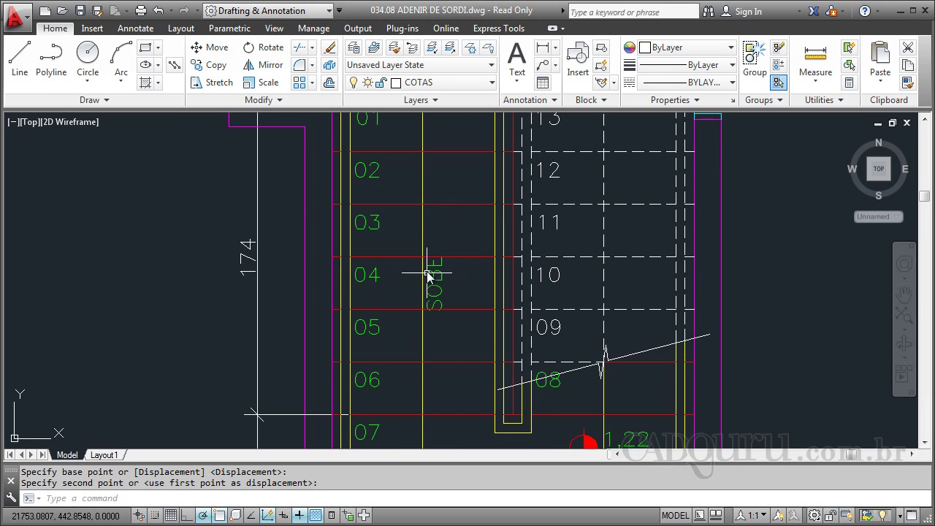
scroll(431, 409, "down", 2)
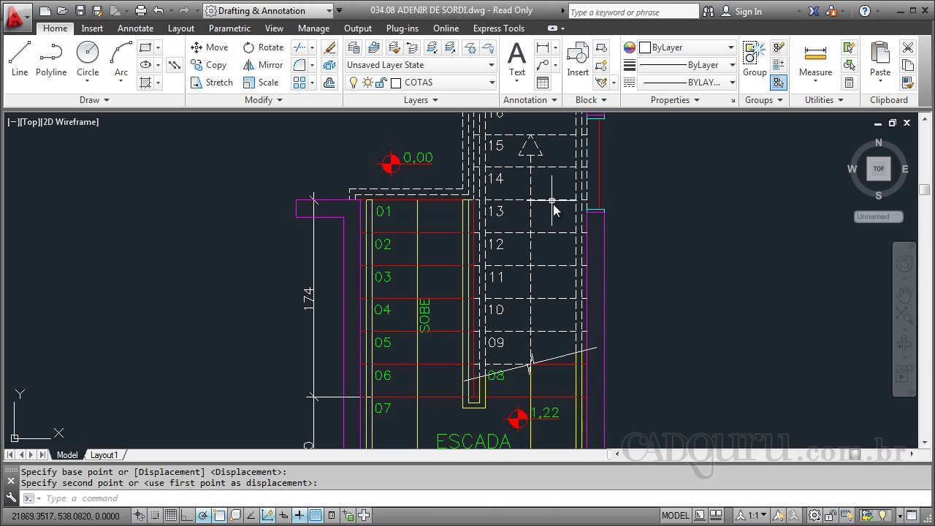
scroll(547, 204, "down", 2)
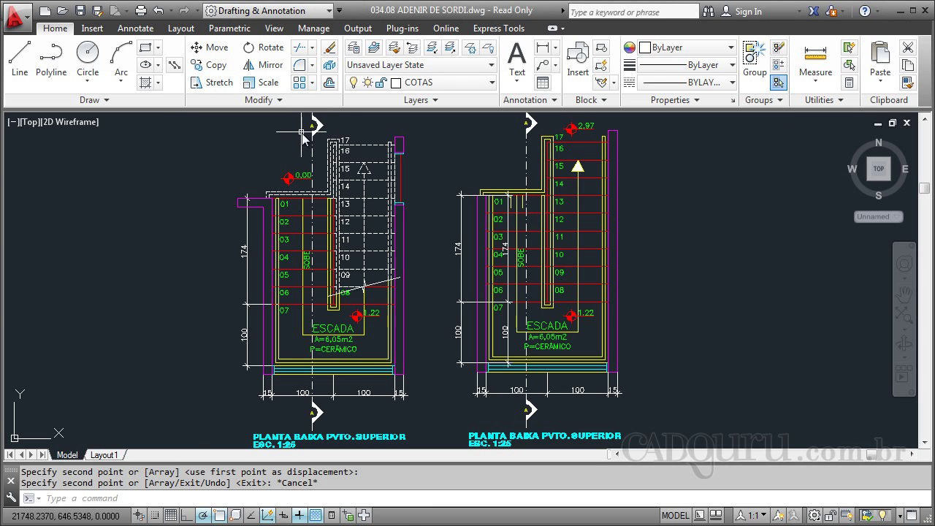
Step: Examine the section A cut markers and cut line on the two stair details
scroll(302, 133, "up", 5)
scroll(383, 294, "down", 2)
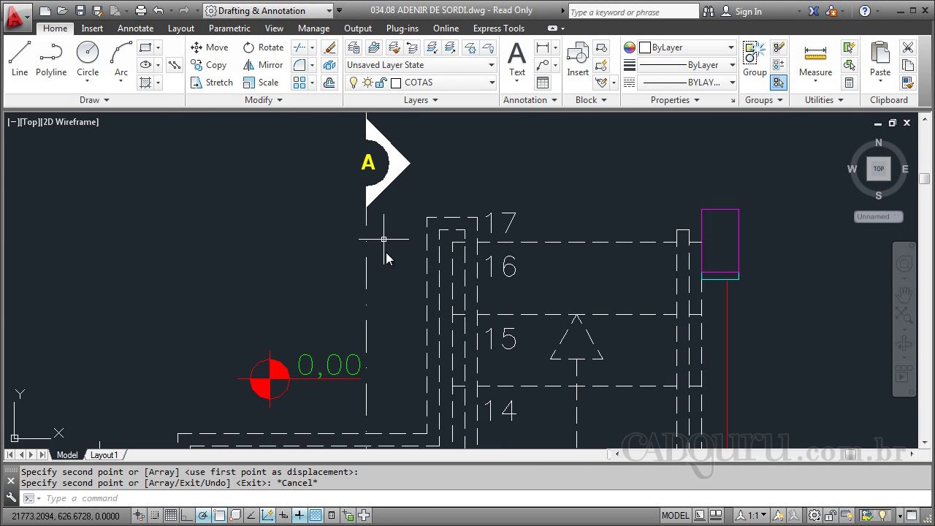
scroll(397, 147, "down", 5)
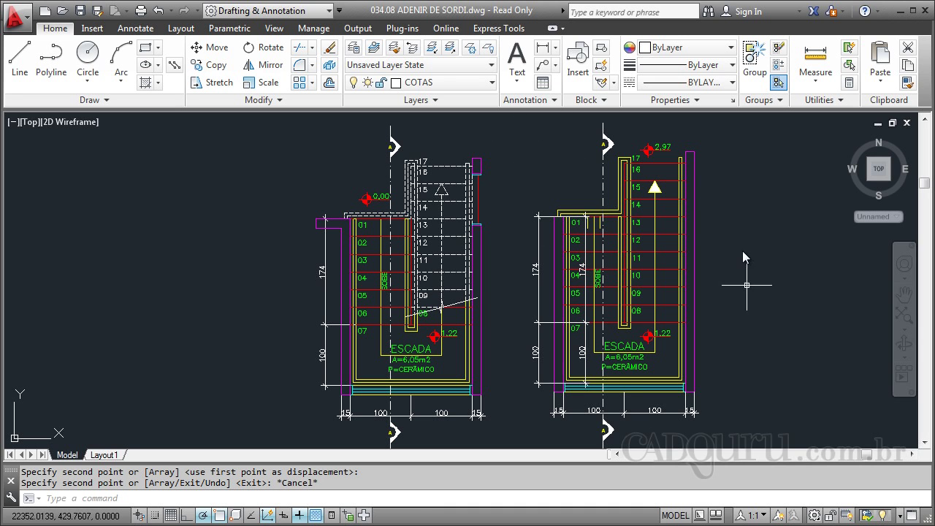
scroll(523, 158, "down", 2)
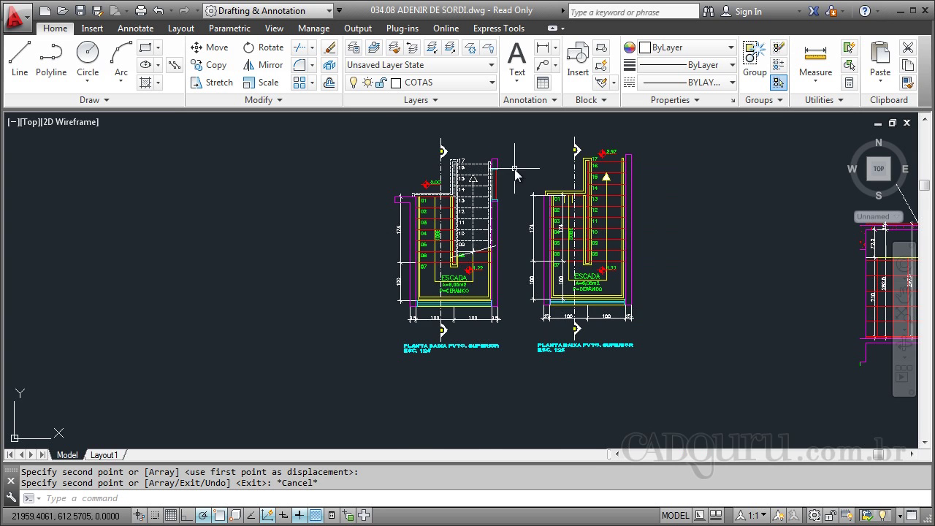
scroll(513, 168, "up", 2)
Step: Examine the drawing titles and scale notes below the two stair details
type("p")
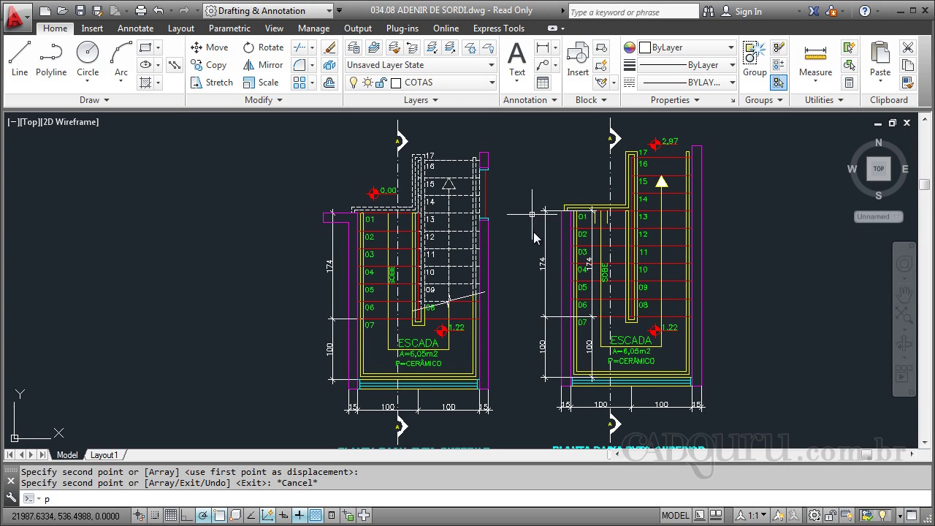
key("Return")
left_click_drag(527, 259, 526, 242)
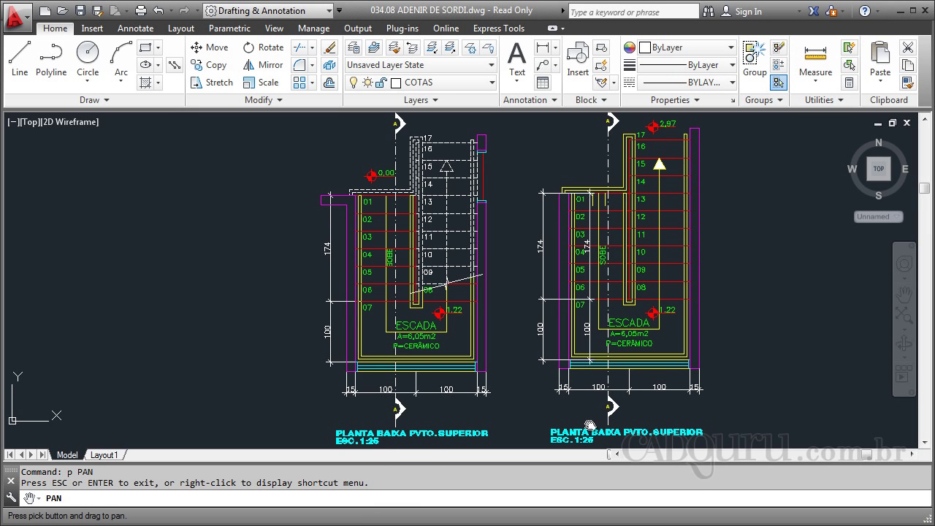
scroll(413, 391, "up", 8)
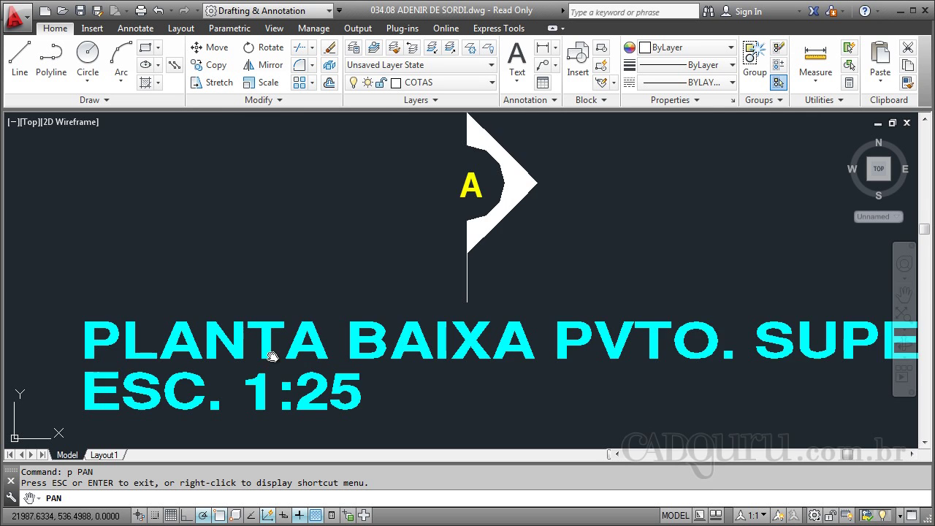
scroll(285, 402, "down", 4)
scroll(335, 346, "down", 3)
left_click_drag(417, 272, 383, 326)
scroll(444, 321, "down", 2)
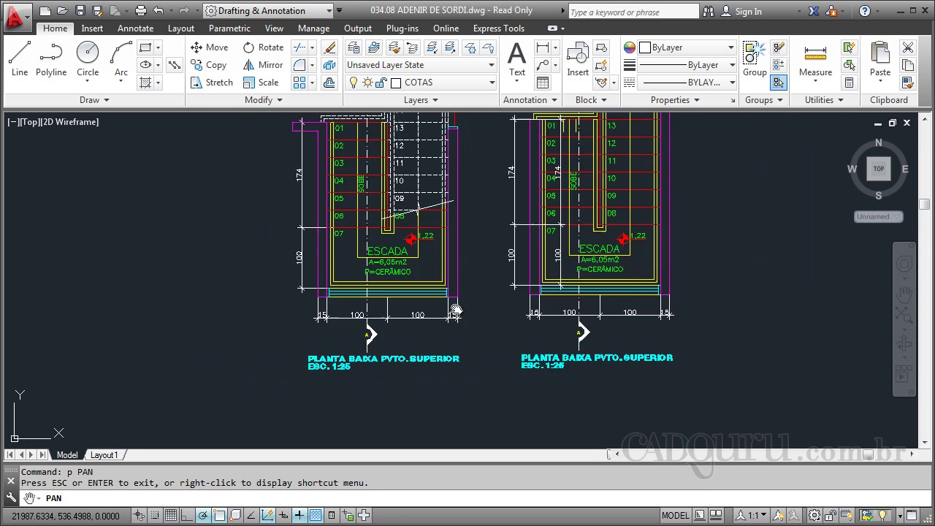
left_click_drag(476, 215, 477, 292)
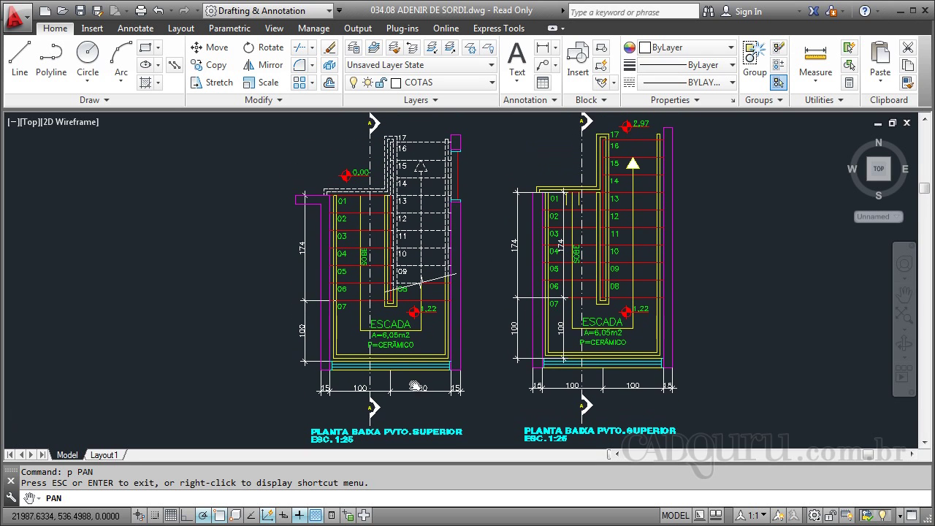